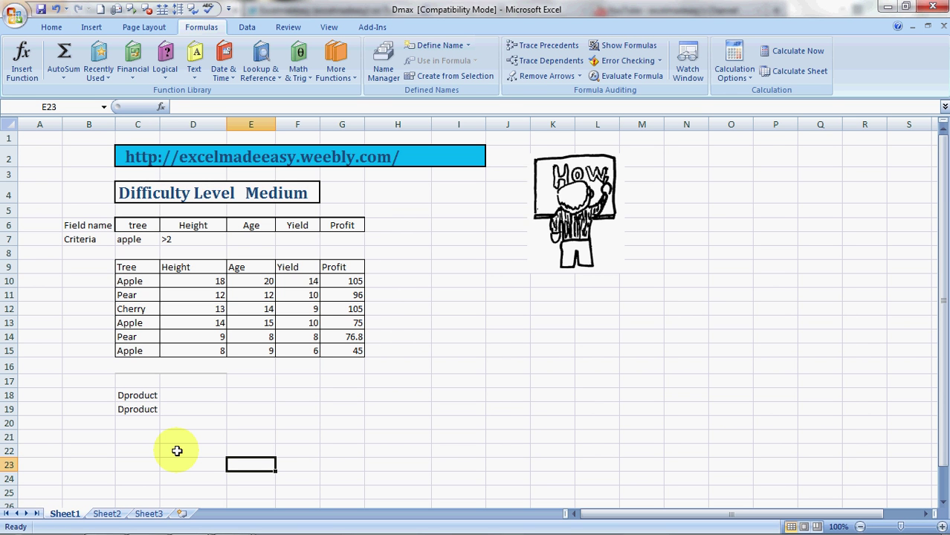
Step: Change the C18 label from Dproduct to Dmax
{"action": "key", "text": "Left"}
{"action": "key", "text": "Up"}
{"action": "key", "text": "Up"}
{"action": "key", "text": "Up"}
{"action": "key", "text": "Up"}
{"action": "key", "text": "Up"}
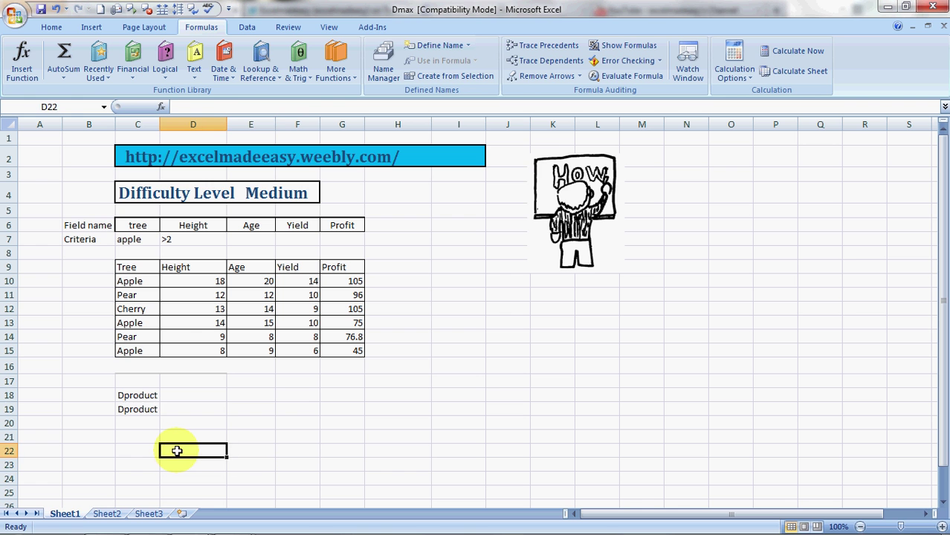
{"action": "key", "text": "Left"}
{"action": "key", "text": "shift+Down"}
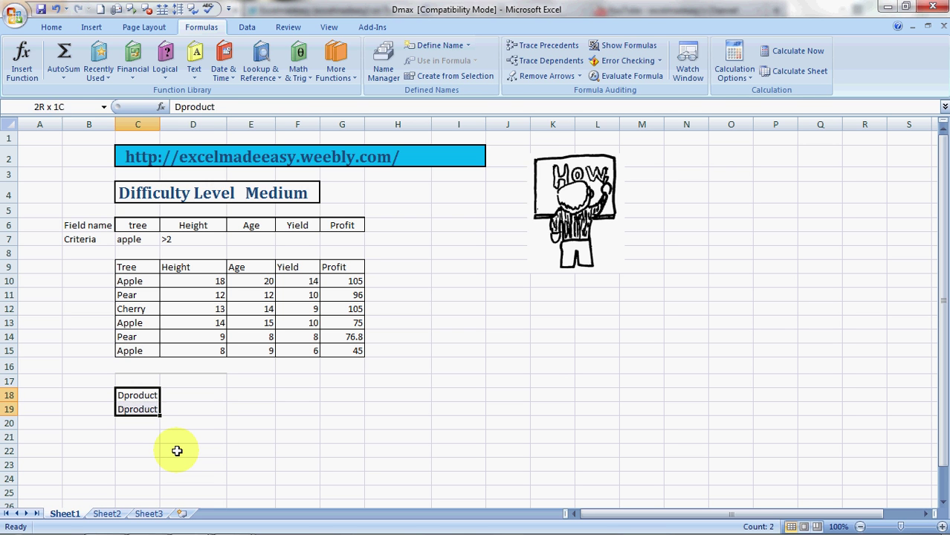
{"action": "type", "text": "dMAX"}
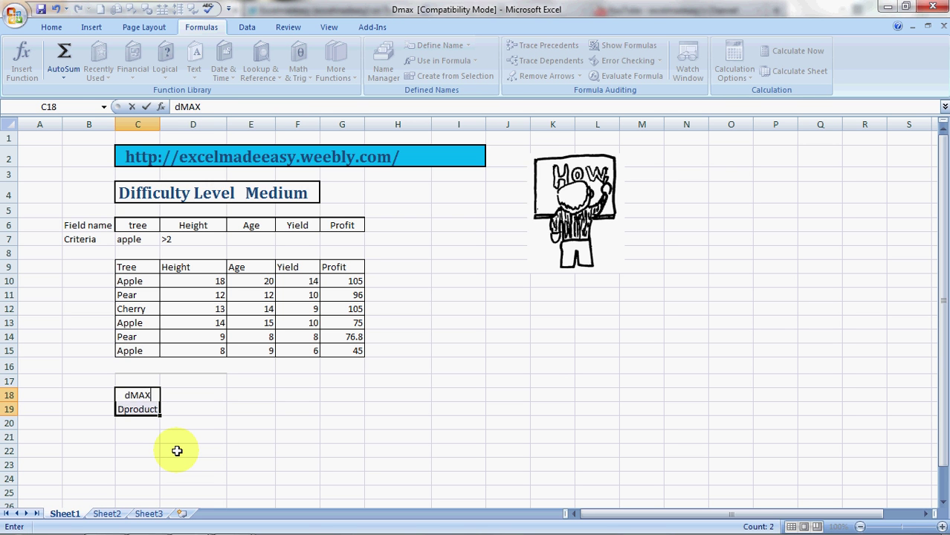
{"action": "key", "text": "Return"}
{"action": "key", "text": "Down"}
Step: Relabel C19 as Dmax by accepting the autocomplete suggestion, then go to D18
{"action": "key", "text": "Up"}
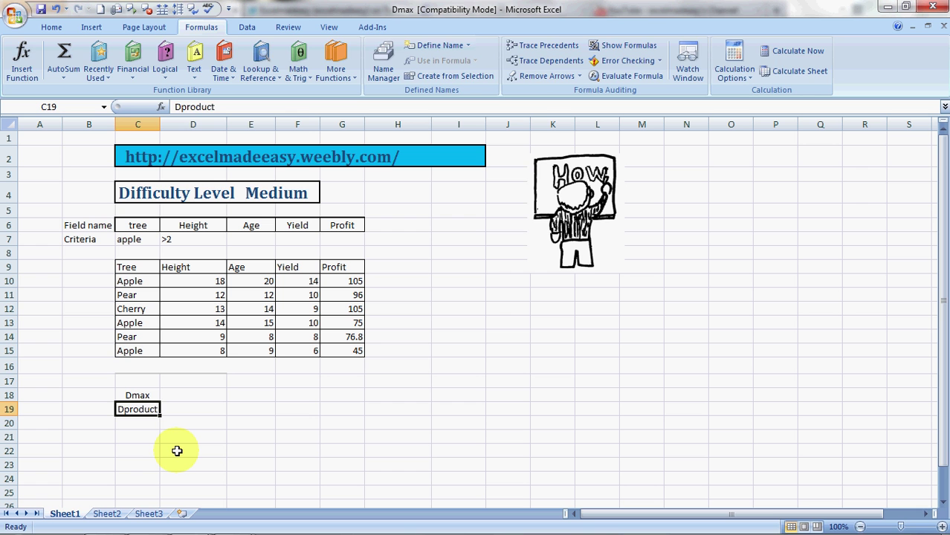
{"action": "type", "text": "d"}
{"action": "key", "text": "Tab"}
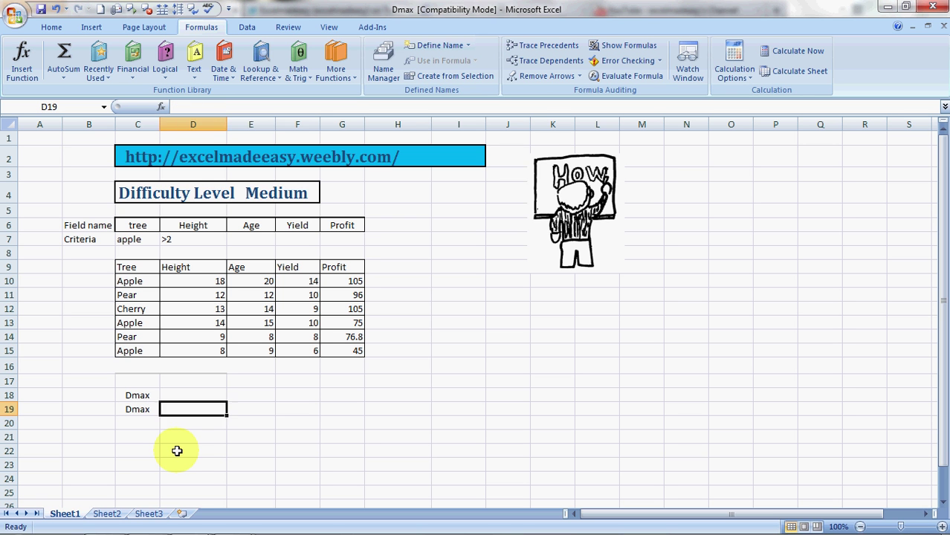
{"action": "key", "text": "Right"}
{"action": "key", "text": "Left"}
{"action": "key", "text": "Up"}
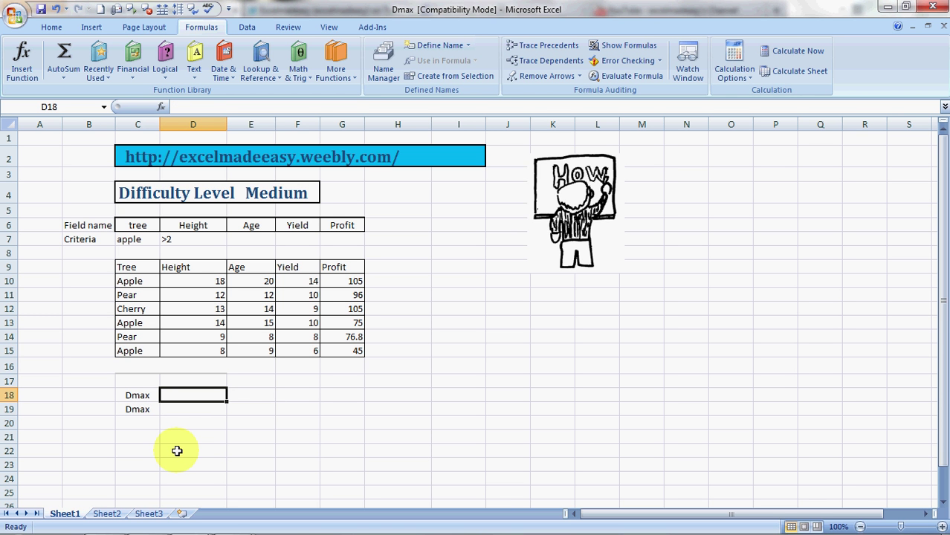
Step: Type =dmax in D18 and accept it so the cell reads =DMAX(
{"action": "type", "text": "="}
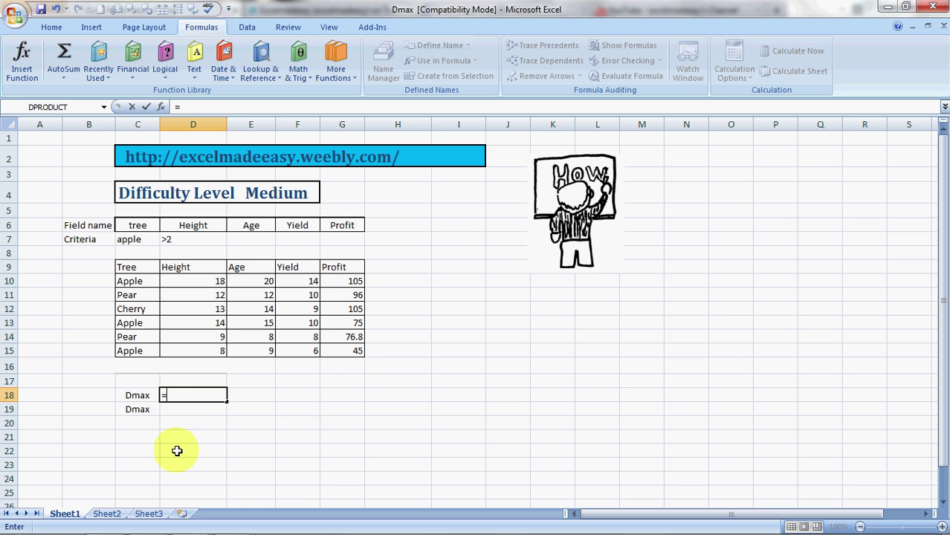
{"action": "type", "text": "dmax"}
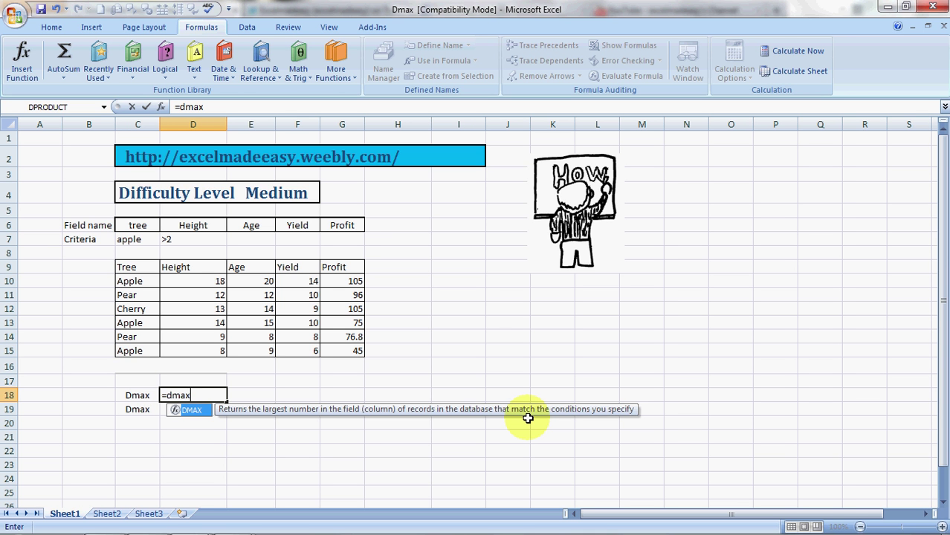
{"action": "key", "text": "Tab"}
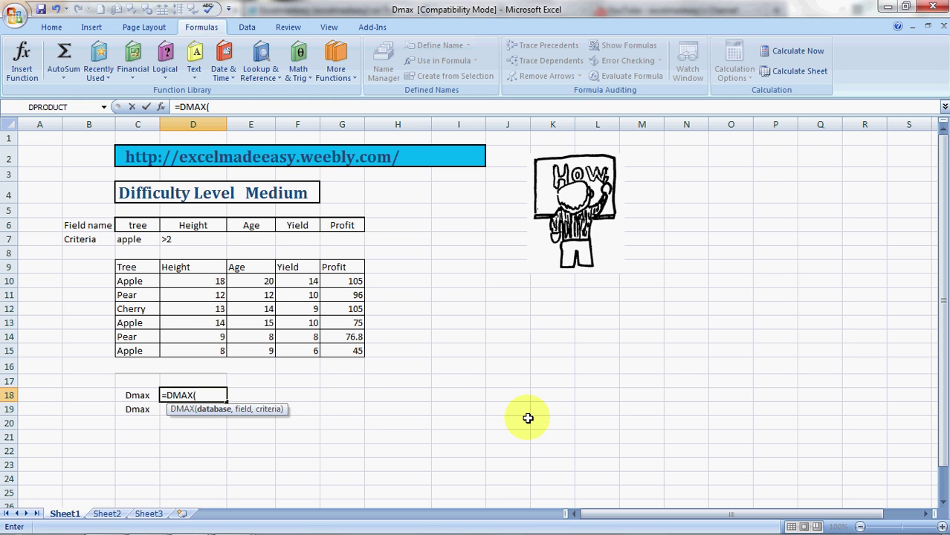
Step: Give the DMAX formula the database range C9:G15 and the Height field D9
{"action": "left_click", "coordinate": [130, 268]}
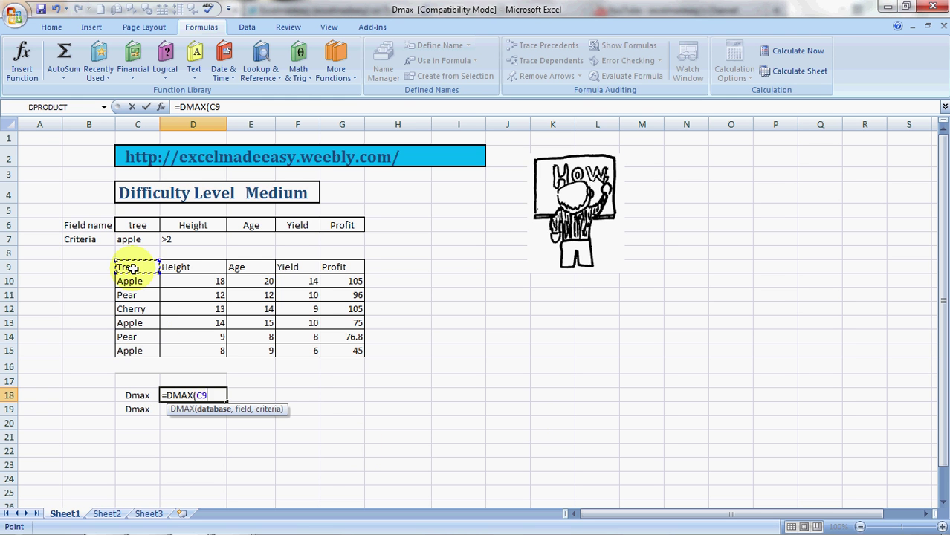
{"action": "left_click_drag", "start_coordinate": [129, 268], "coordinate": [361, 355]}
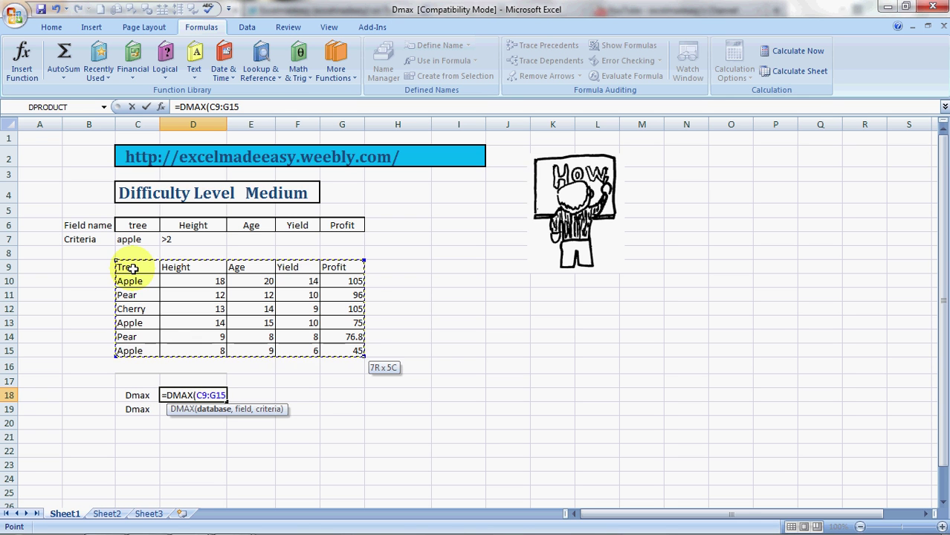
{"action": "type", "text": ","}
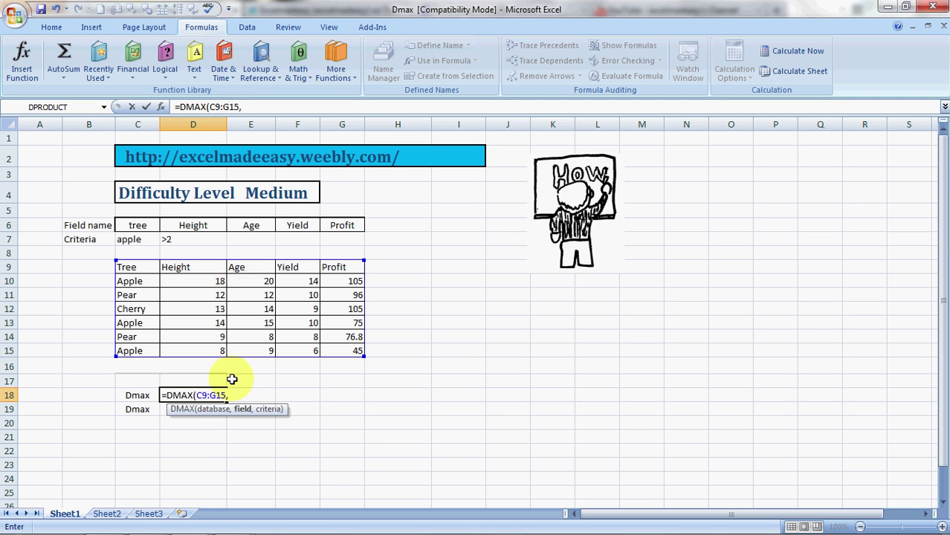
{"action": "left_click", "coordinate": [187, 269]}
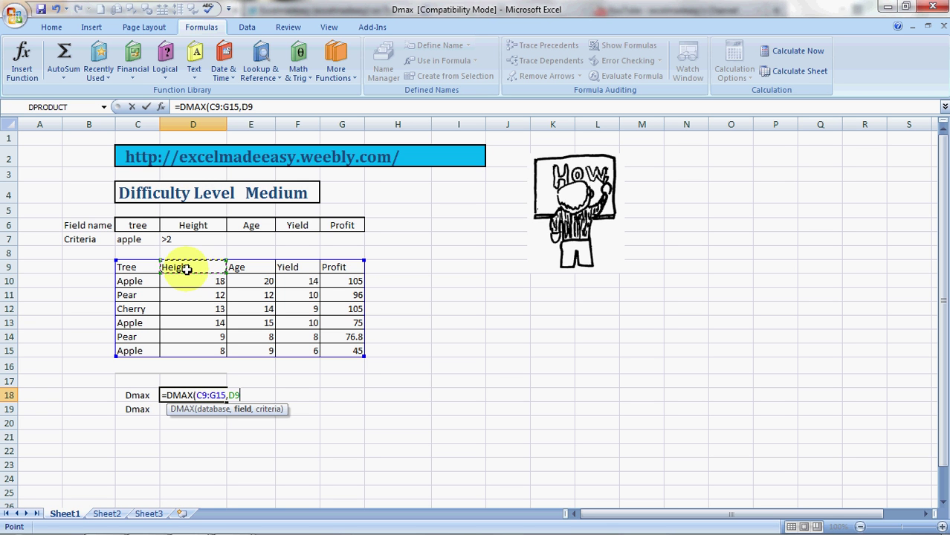
{"action": "type", "text": ","}
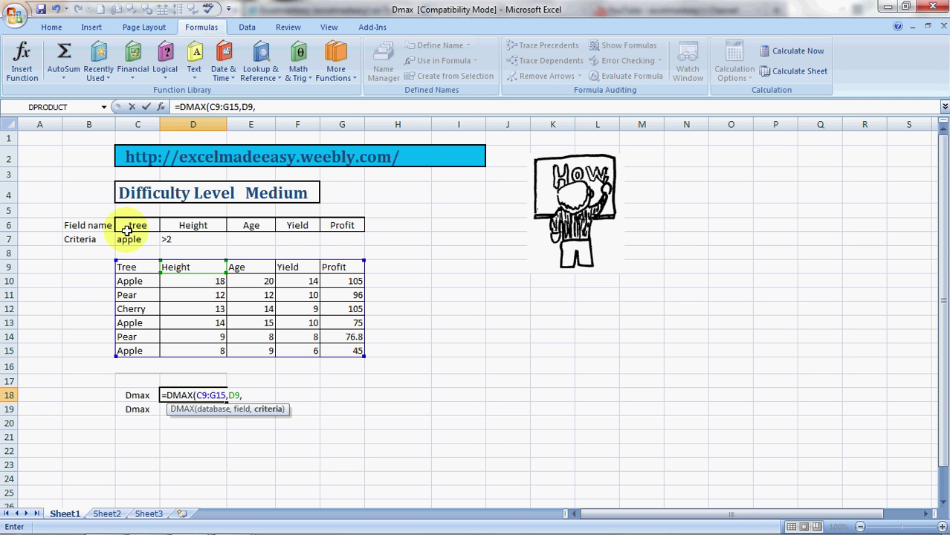
Step: Set the criteria to C6:D7 and commit =DMAX(C9:G15,D9,C6:D7), returning 18
{"action": "key", "text": "Up"}
{"action": "key", "text": "Up"}
{"action": "key", "text": "Up"}
{"action": "key", "text": "Up"}
{"action": "key", "text": "Up"}
{"action": "key", "text": "Up"}
{"action": "key", "text": "Up"}
{"action": "key", "text": "Up"}
{"action": "key", "text": "Up"}
{"action": "key", "text": "Up"}
{"action": "key", "text": "Up"}
{"action": "key", "text": "Up"}
{"action": "key", "text": "Left"}
{"action": "key", "text": "Right"}
{"action": "key", "text": "Right"}
{"action": "key", "text": "Right"}
{"action": "key", "text": "Left"}
{"action": "key", "text": "Left"}
{"action": "key", "text": "Down"}
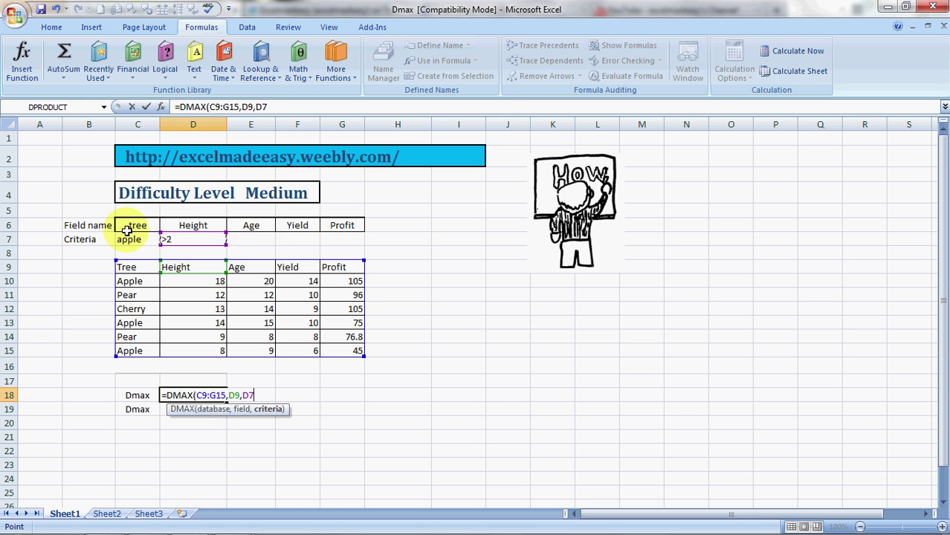
{"action": "key", "text": "Right"}
{"action": "key", "text": "Right"}
{"action": "key", "text": "Left"}
{"action": "key", "text": "Left"}
{"action": "key", "text": "Up"}
{"action": "key", "text": "Left"}
{"action": "key", "text": "Left"}
{"action": "key", "text": "Right"}
{"action": "key", "text": "Right"}
{"action": "key", "text": "Right"}
{"action": "key", "text": "Right"}
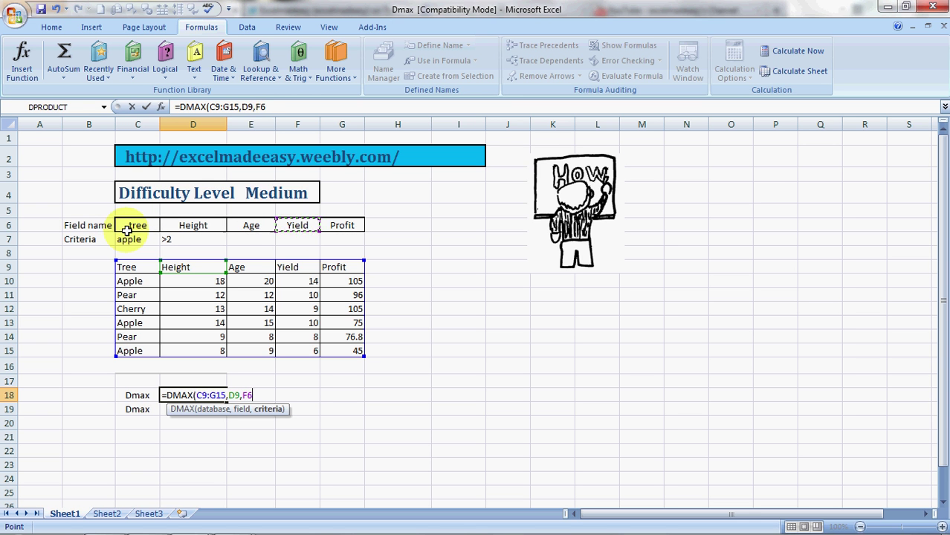
{"action": "key", "text": "Left"}
{"action": "key", "text": "Left"}
{"action": "key", "text": "Left"}
{"action": "key", "text": "shift+Down"}
{"action": "key", "text": "shift+Right"}
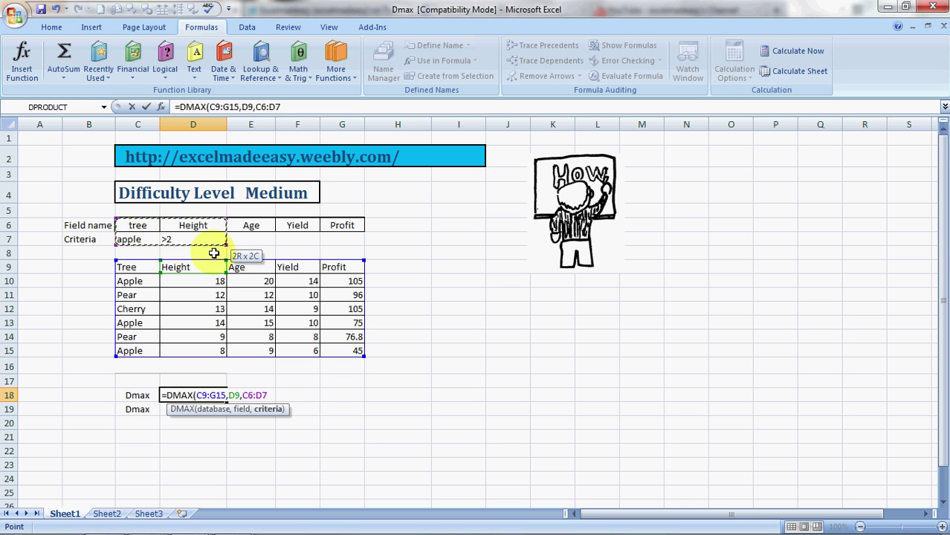
{"action": "key", "text": "Return"}
{"action": "key", "text": "Up"}
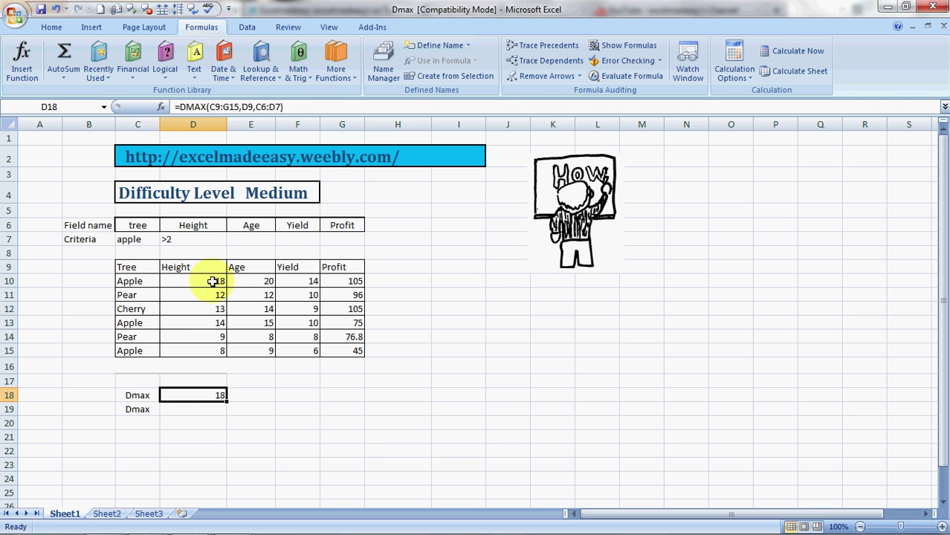
{"action": "left_click", "coordinate": [21, 59]}
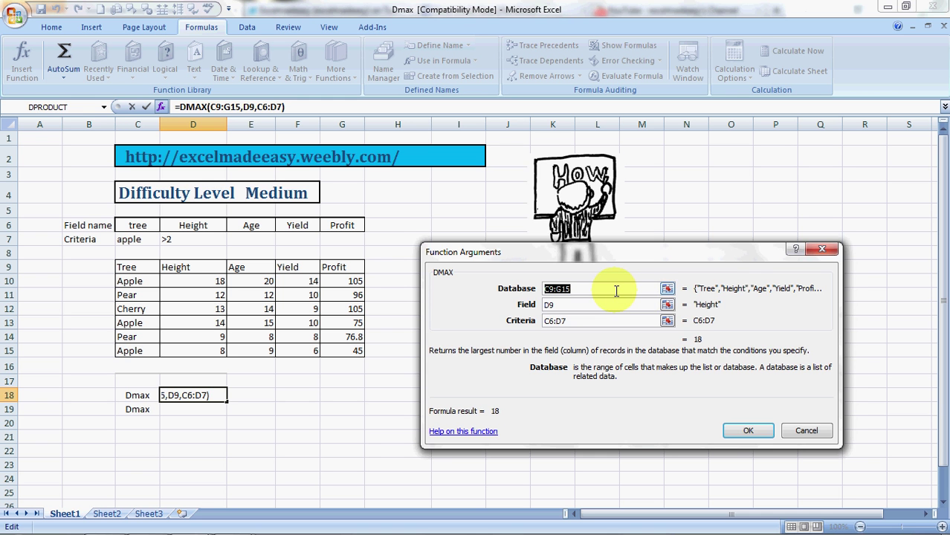
{"action": "key", "text": "Return"}
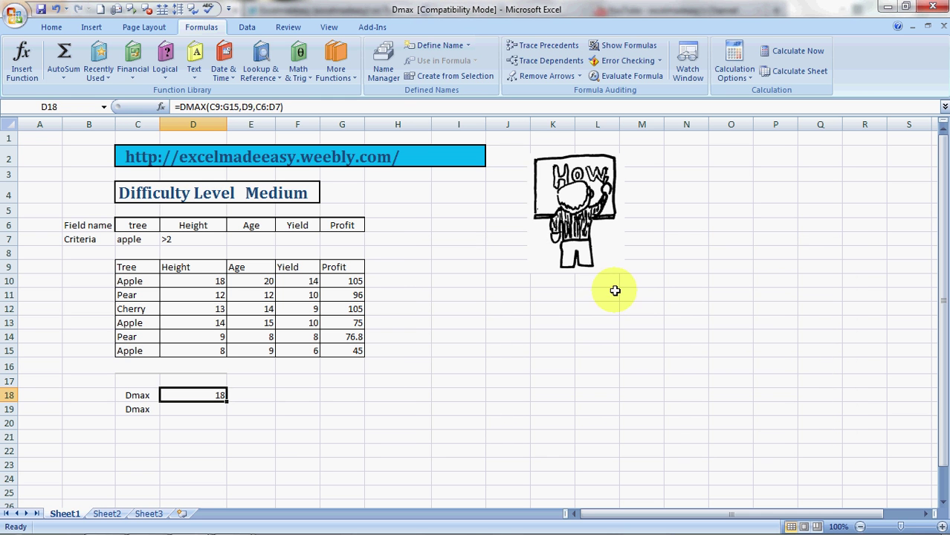
Step: Select D19 and search Insert Function for dmax
{"action": "left_click", "coordinate": [208, 414]}
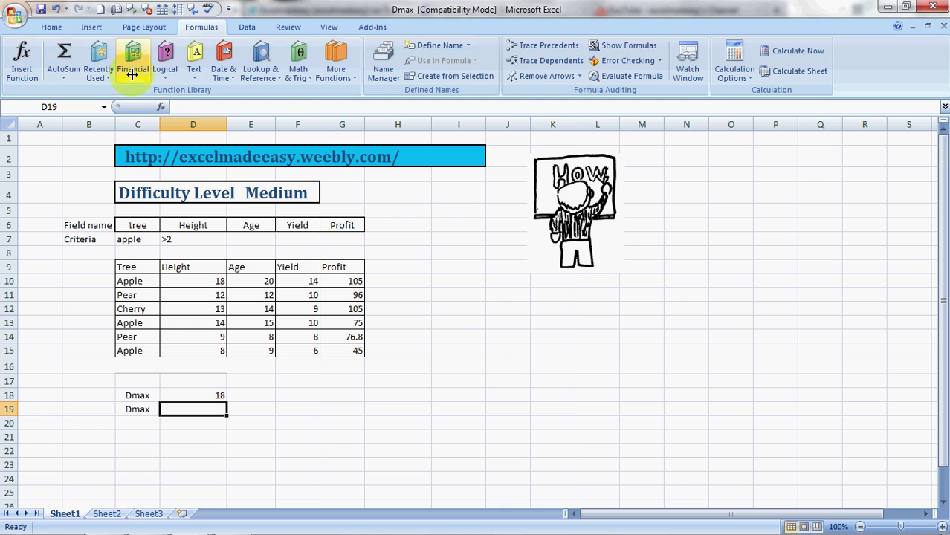
{"action": "left_click", "coordinate": [21, 63]}
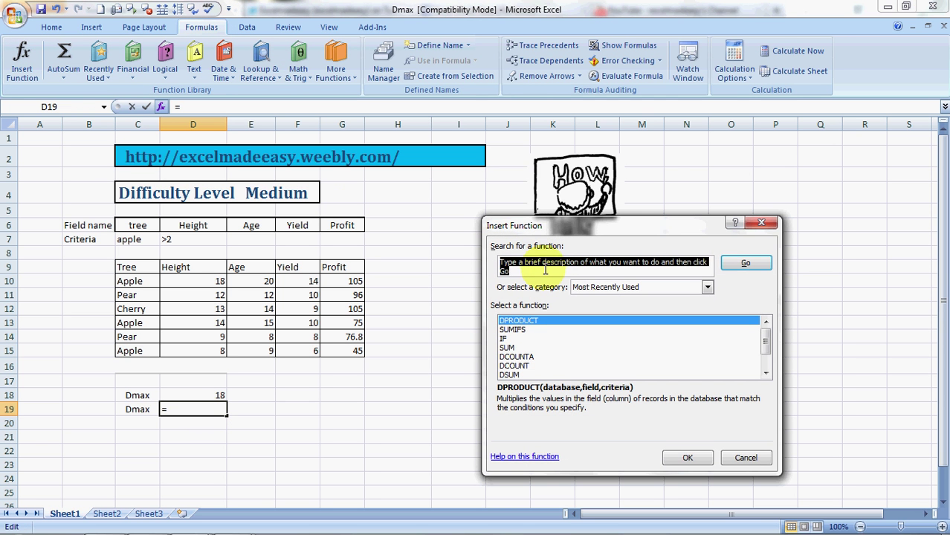
{"action": "type", "text": "dmax"}
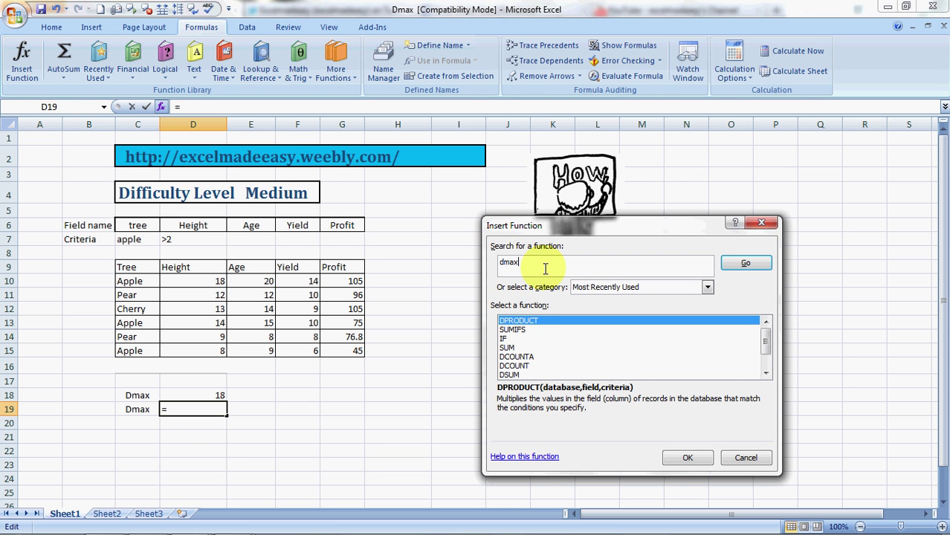
{"action": "left_click", "coordinate": [745, 263]}
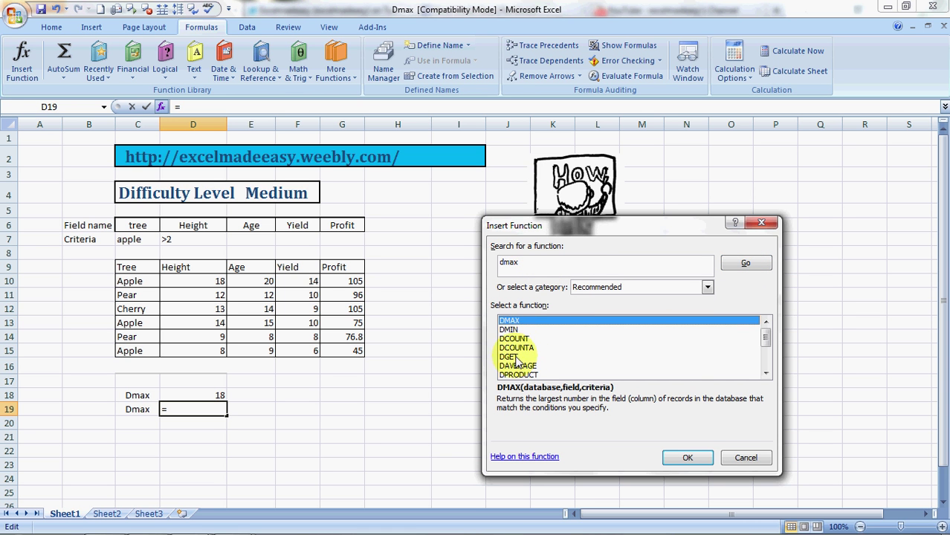
Step: Choose DMAX from the function list and confirm to open its Function Arguments
{"action": "left_click", "coordinate": [765, 373]}
{"action": "left_click", "coordinate": [765, 373]}
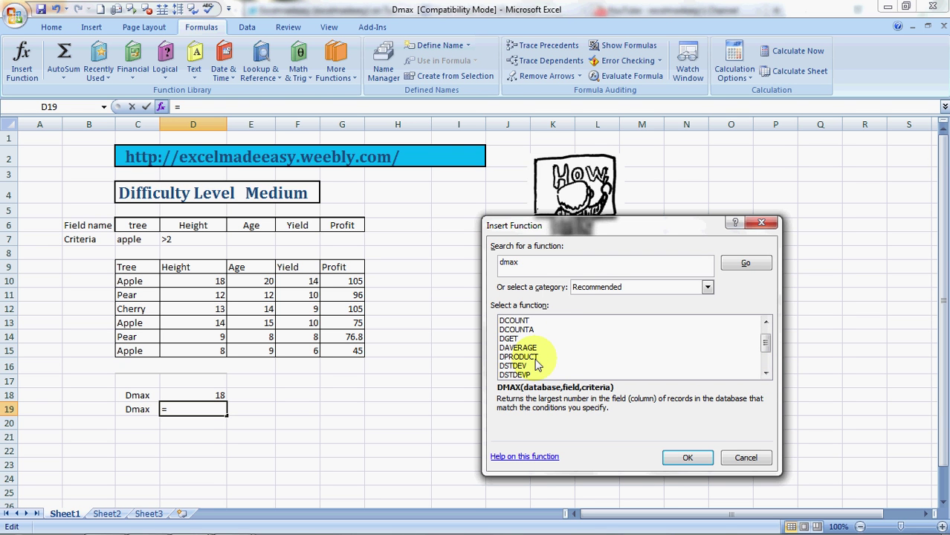
{"action": "left_click", "coordinate": [765, 373]}
{"action": "left_click", "coordinate": [764, 373]}
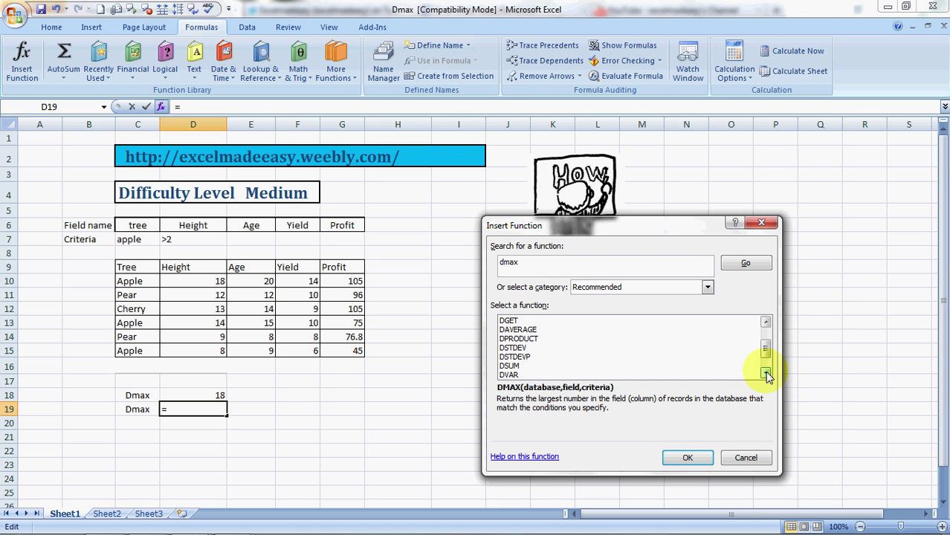
{"action": "left_click", "coordinate": [765, 373]}
{"action": "left_click", "coordinate": [764, 373]}
{"action": "left_click", "coordinate": [765, 373]}
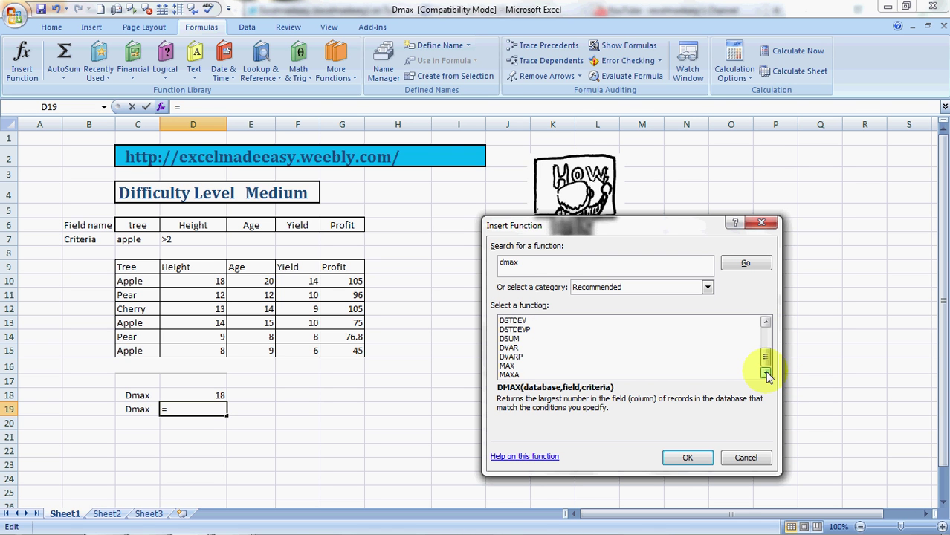
{"action": "left_click", "coordinate": [766, 335]}
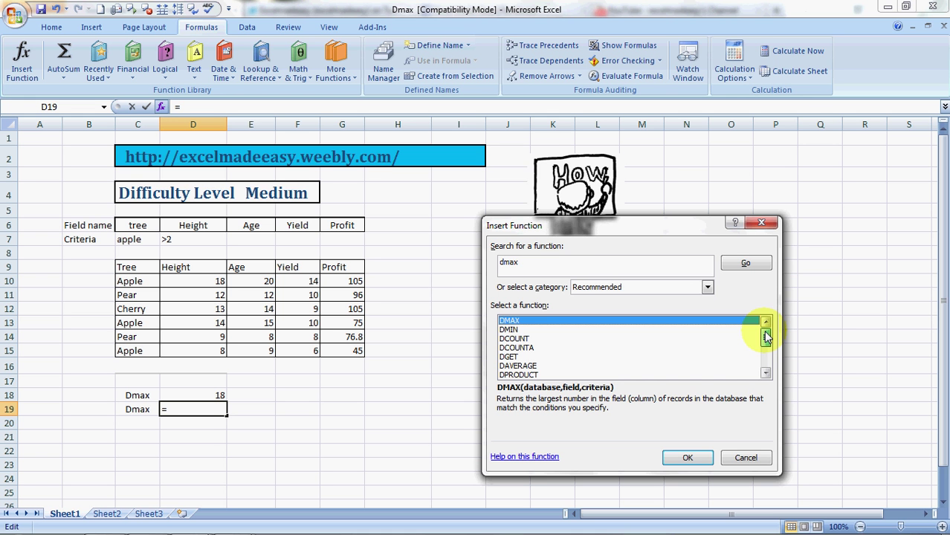
{"action": "left_click", "coordinate": [689, 459]}
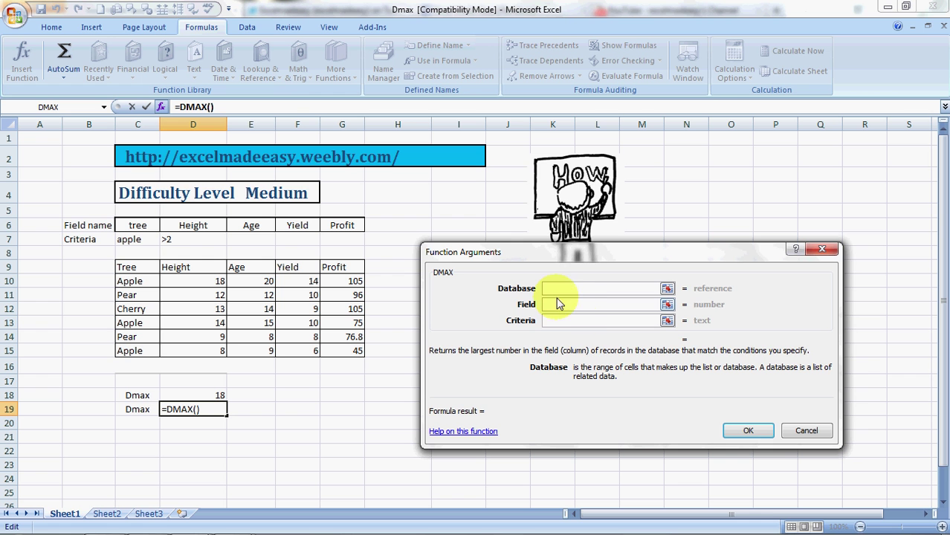
Step: Fill DMAX arguments with Database C9:G15, Field D9, Criteria C6:D7 so D19 shows 18
{"action": "left_click", "coordinate": [130, 271]}
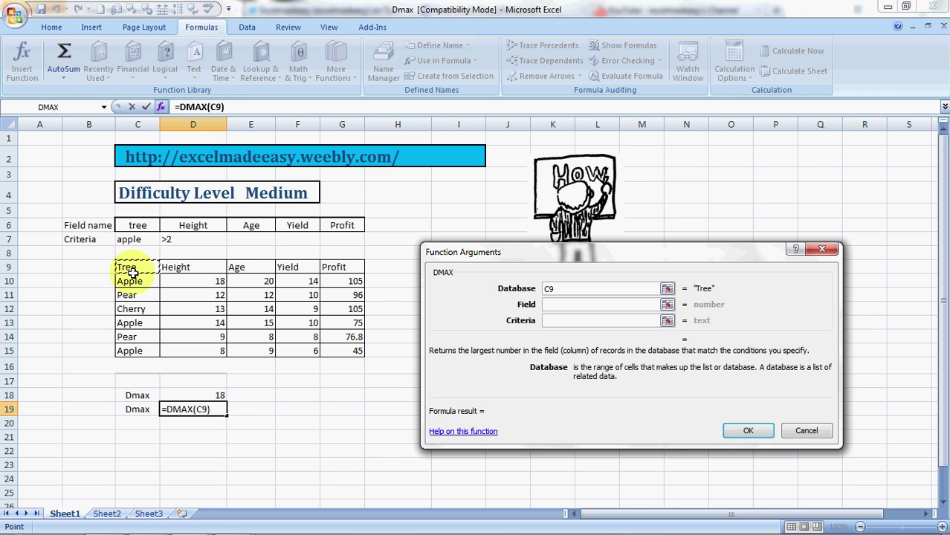
{"action": "key", "text": "shift+Right"}
{"action": "key", "text": "shift+Right"}
{"action": "key", "text": "shift+Right"}
{"action": "key", "text": "shift+Right"}
{"action": "key", "text": "shift+Down"}
{"action": "key", "text": "shift+Down"}
{"action": "key", "text": "shift+Down"}
{"action": "key", "text": "shift+Down"}
{"action": "key", "text": "shift+Down"}
{"action": "key", "text": "shift+Down"}
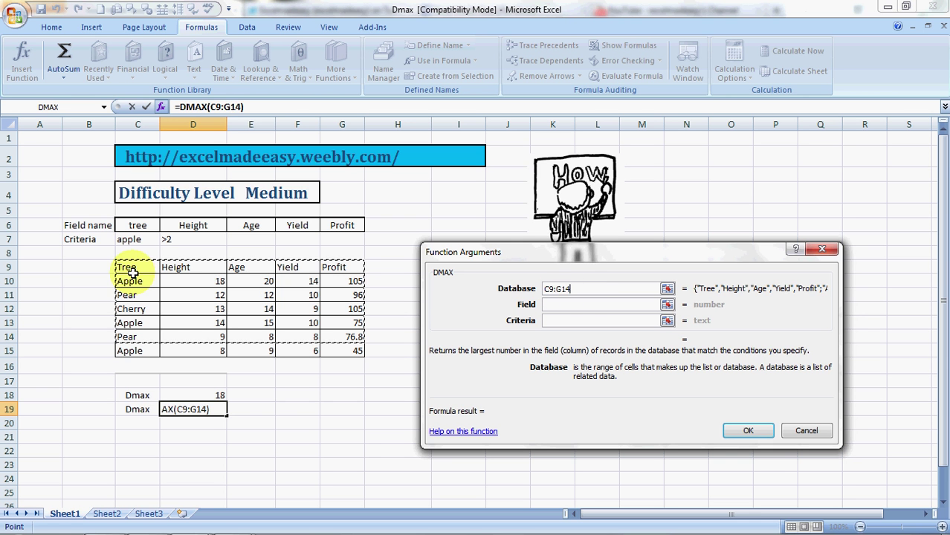
{"action": "left_click", "coordinate": [547, 305]}
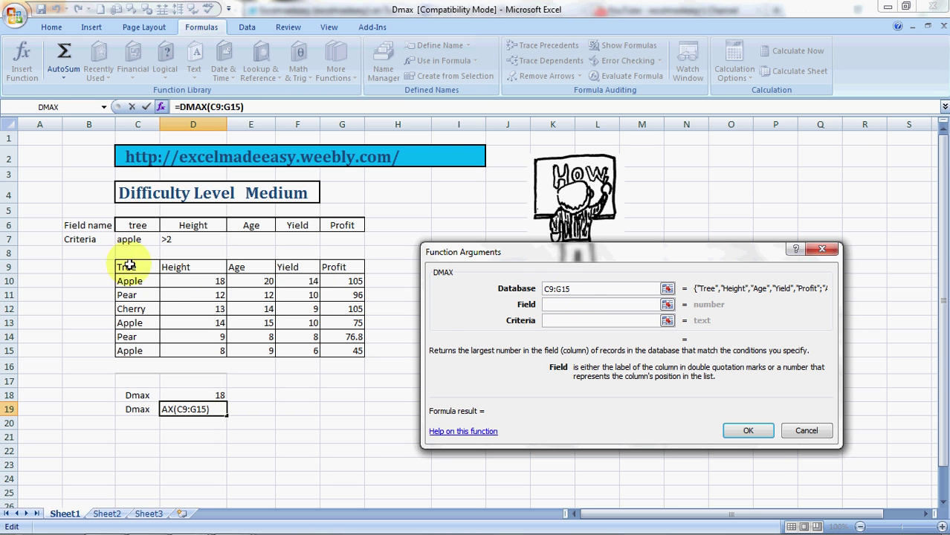
{"action": "left_click", "coordinate": [198, 265]}
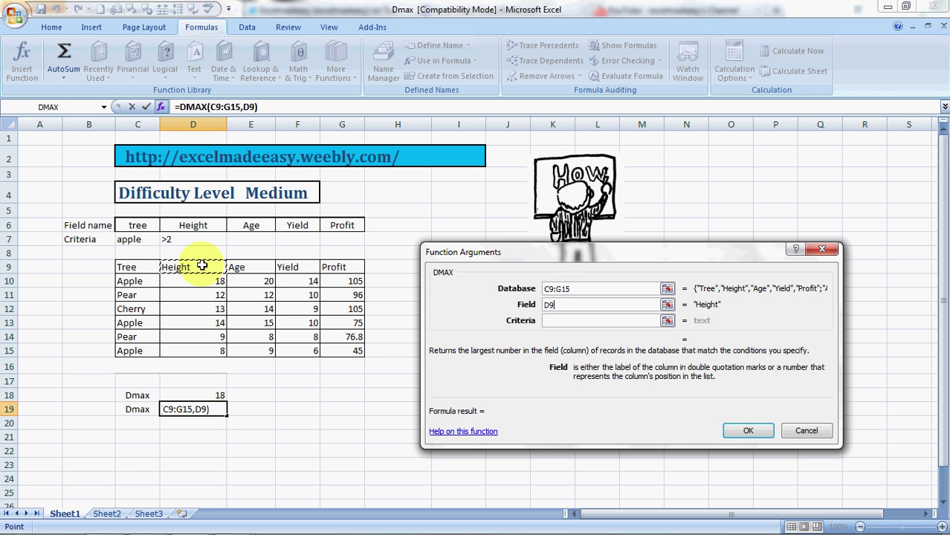
{"action": "left_click", "coordinate": [569, 327]}
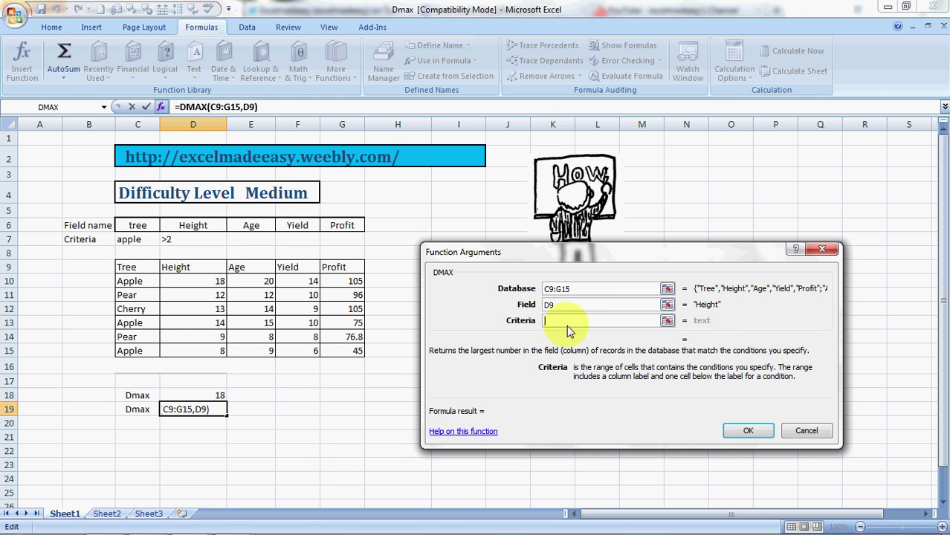
{"action": "left_click_drag", "start_coordinate": [137, 225], "coordinate": [192, 239]}
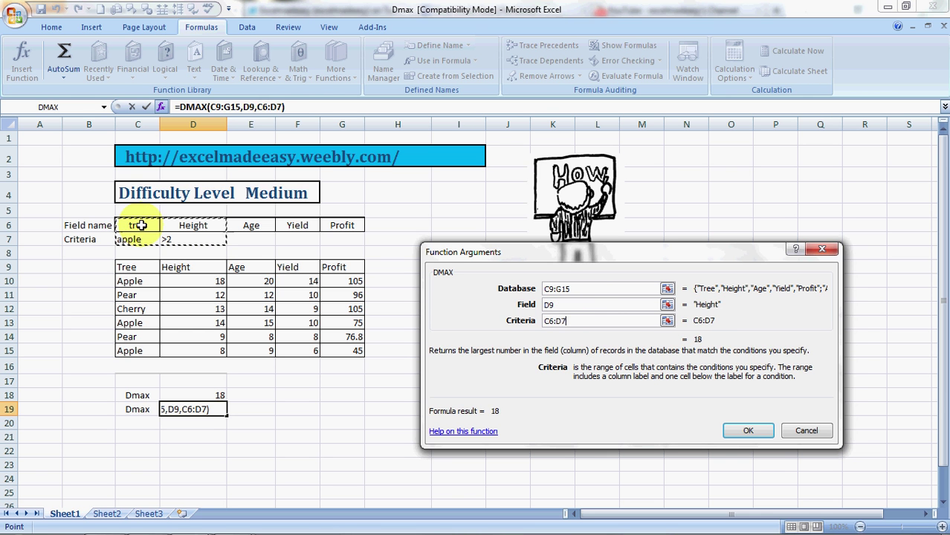
{"action": "left_click", "coordinate": [747, 430]}
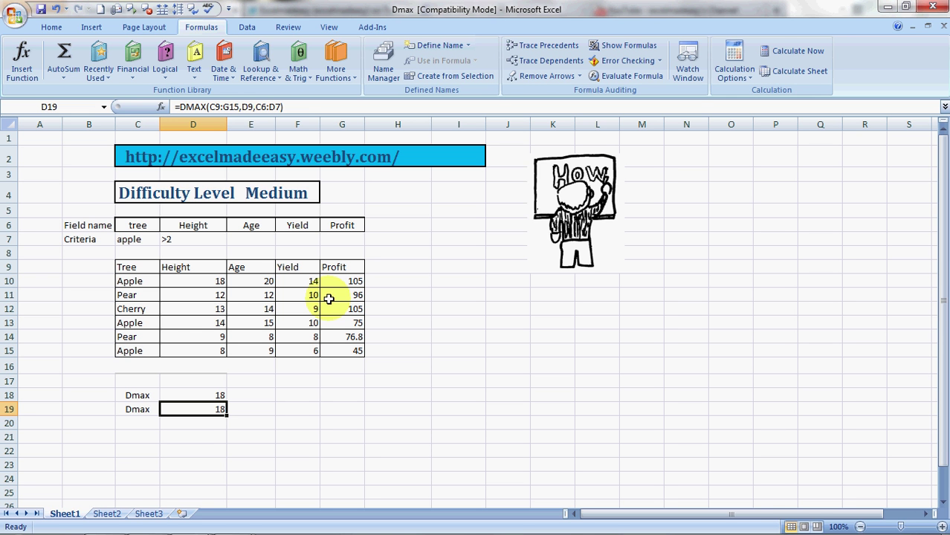
Step: Open the Excel Made Easy Weebly site and scroll down to its Twitter and Facebook boxes
{"action": "left_click", "coordinate": [138, 172]}
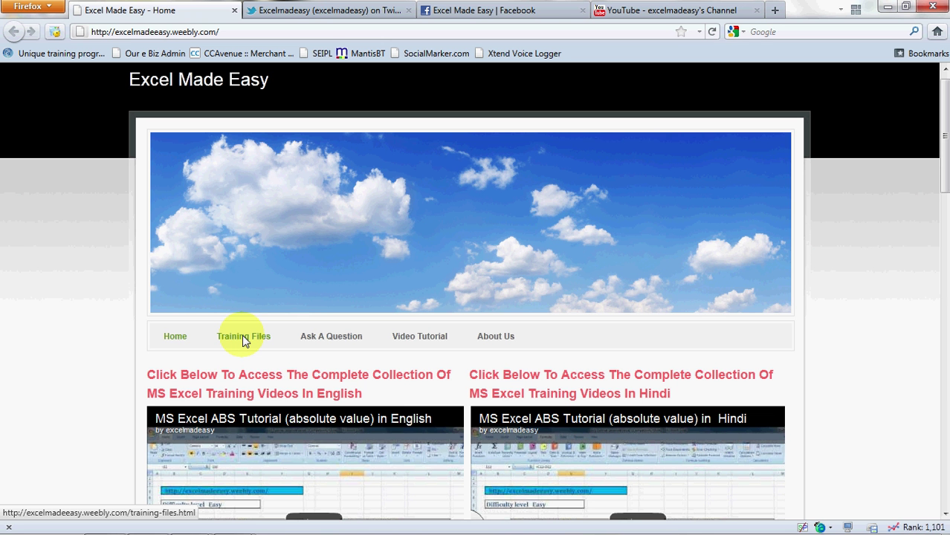
{"action": "scroll", "coordinate": [243, 340], "scroll_direction": "down", "scroll_amount": 8}
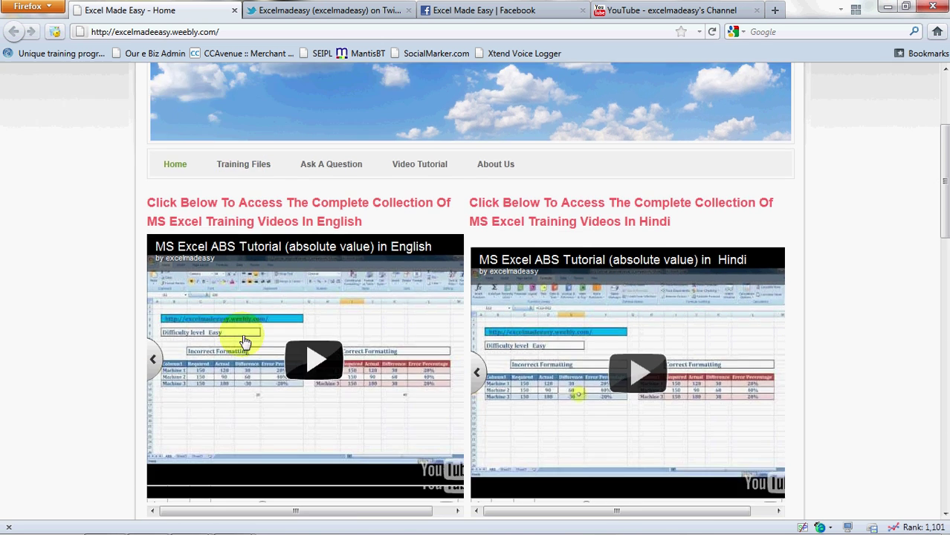
{"action": "scroll", "coordinate": [245, 341], "scroll_direction": "down", "scroll_amount": 1}
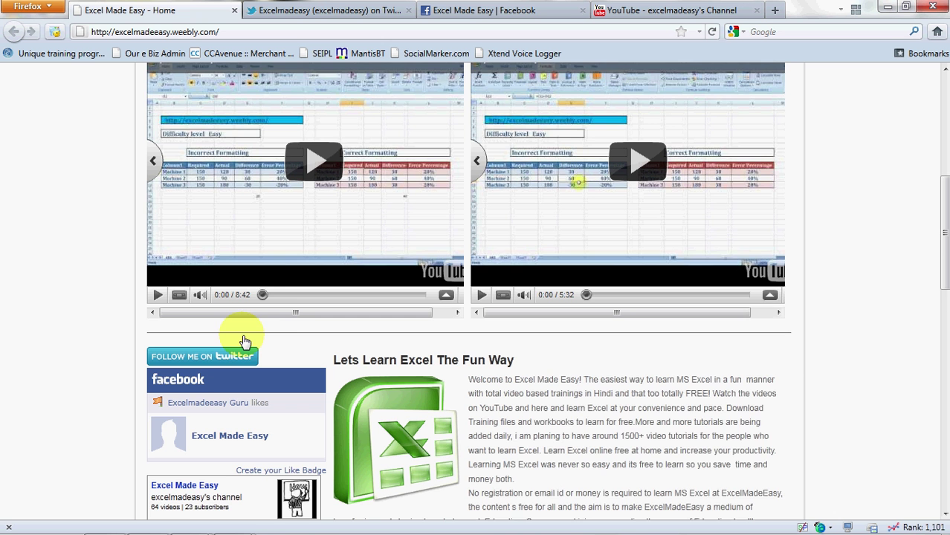
{"action": "scroll", "coordinate": [245, 341], "scroll_direction": "down", "scroll_amount": 3}
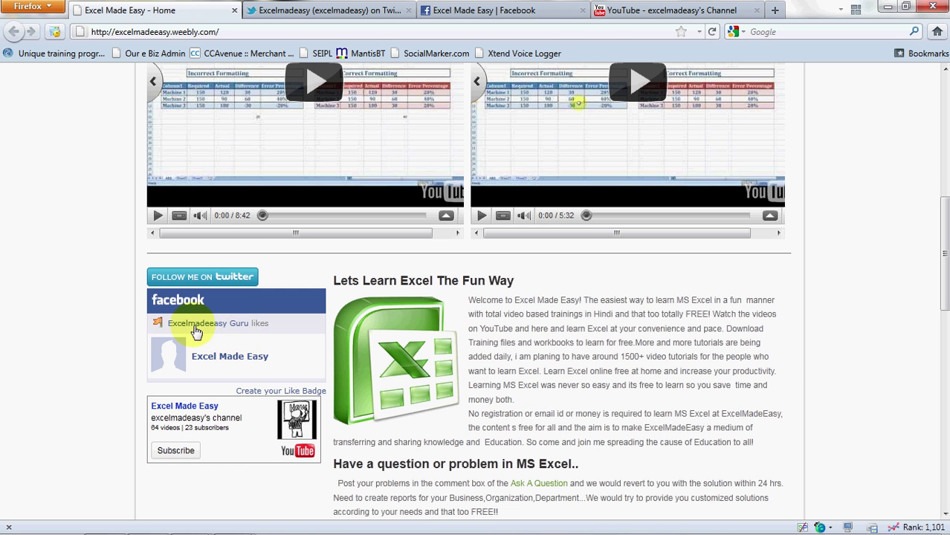
Step: Visit the Excel Made Easy Twitter profile, then its Facebook page, then its YouTube channel
{"action": "left_click", "coordinate": [199, 277]}
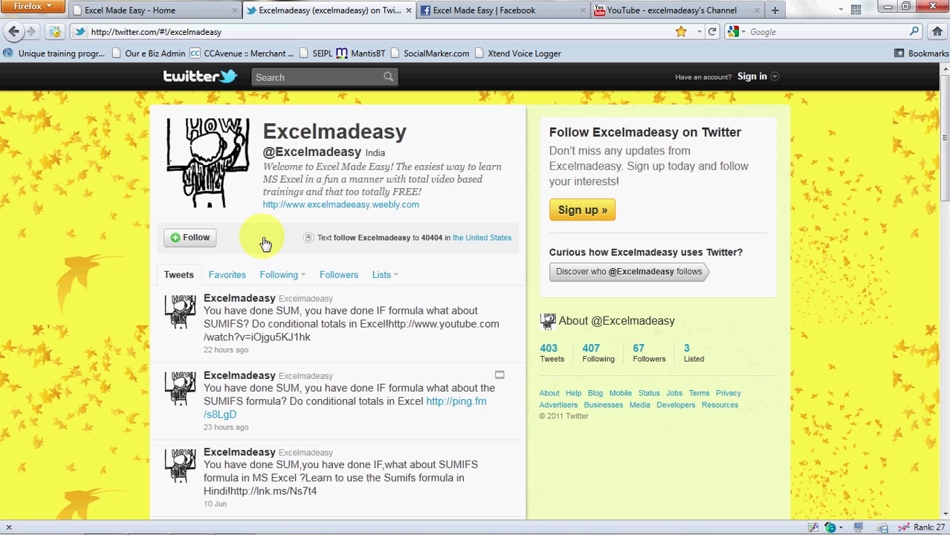
{"action": "left_click", "coordinate": [163, 10]}
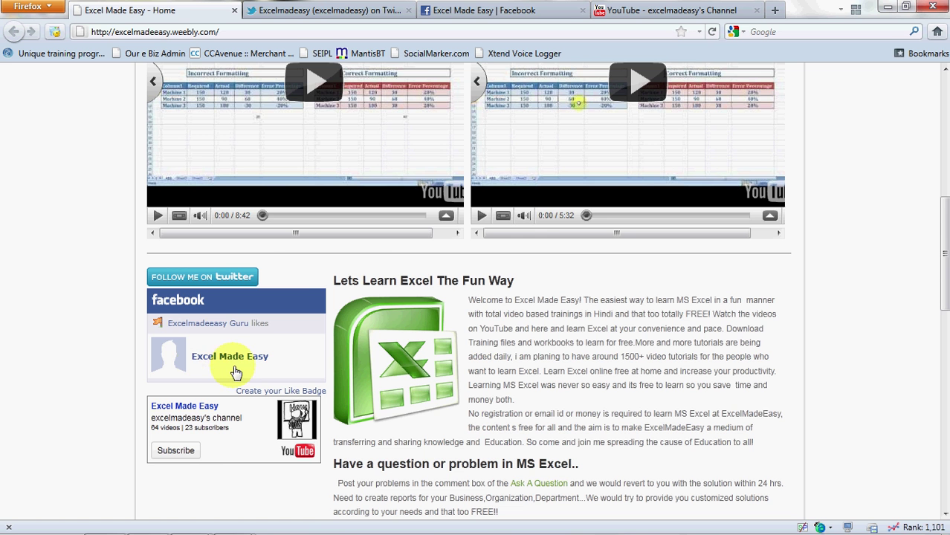
{"action": "left_click", "coordinate": [499, 15]}
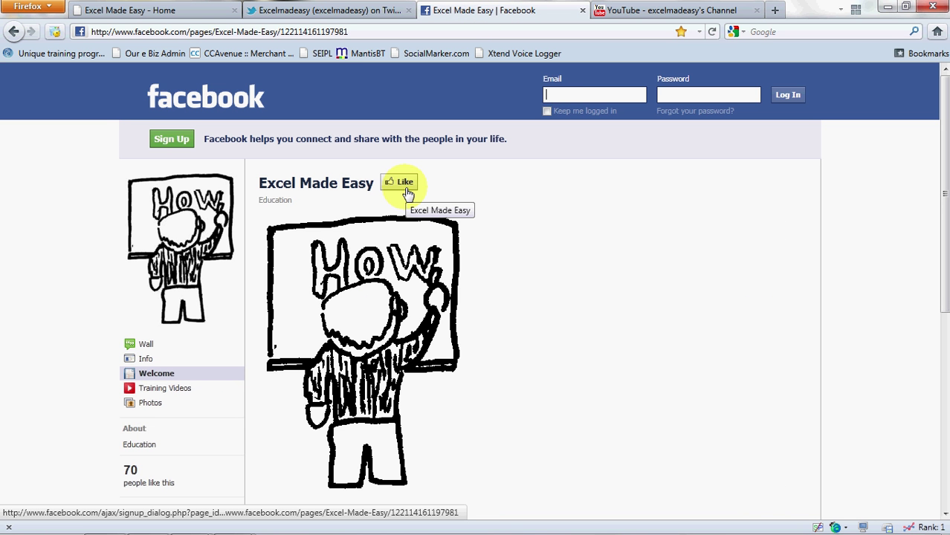
{"action": "left_click", "coordinate": [668, 10]}
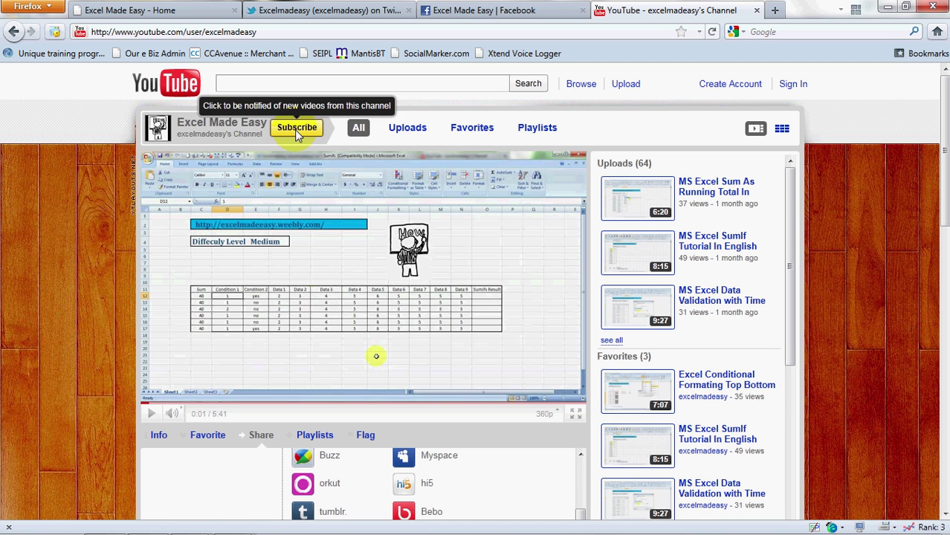
Step: Leave the YouTube channel and return to the Dmax workbook in Excel
{"action": "mouse_move", "coordinate": [364, 522]}
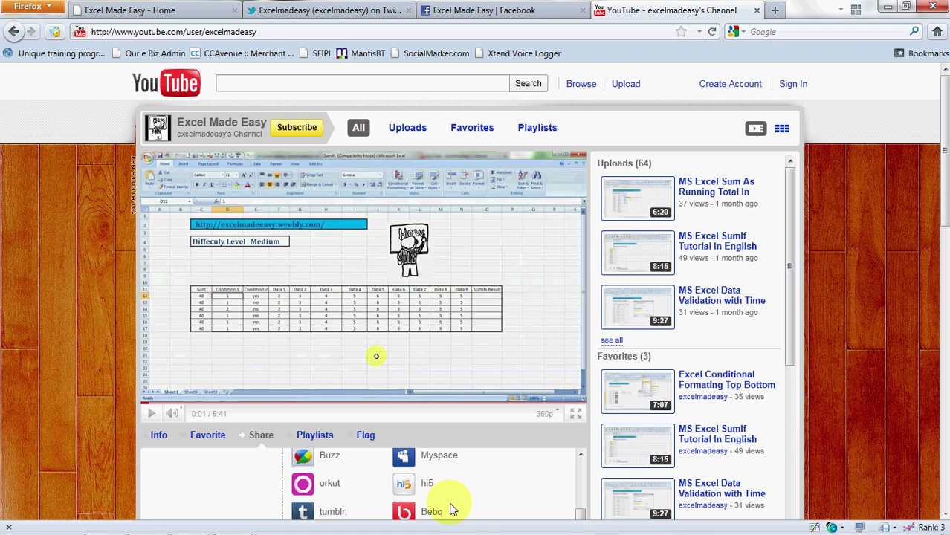
{"action": "key", "text": "alt+Tab"}
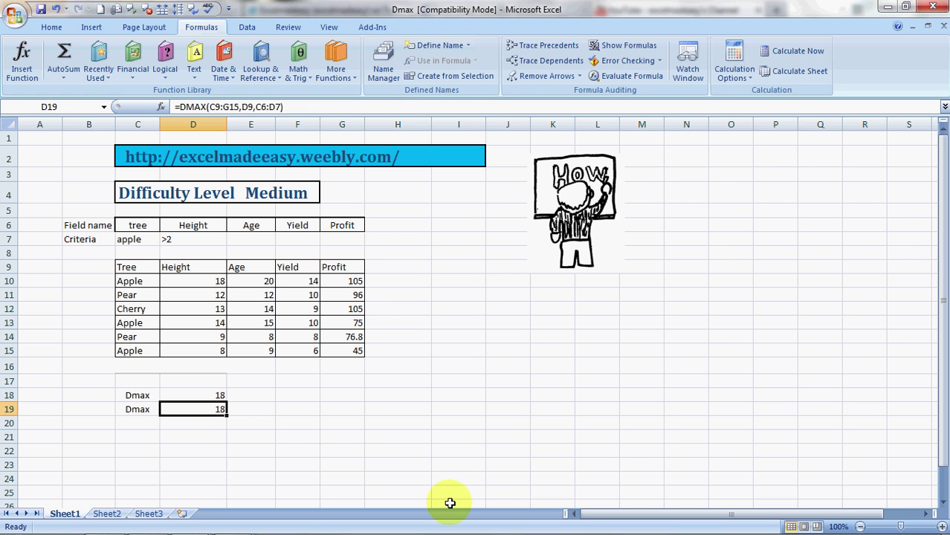